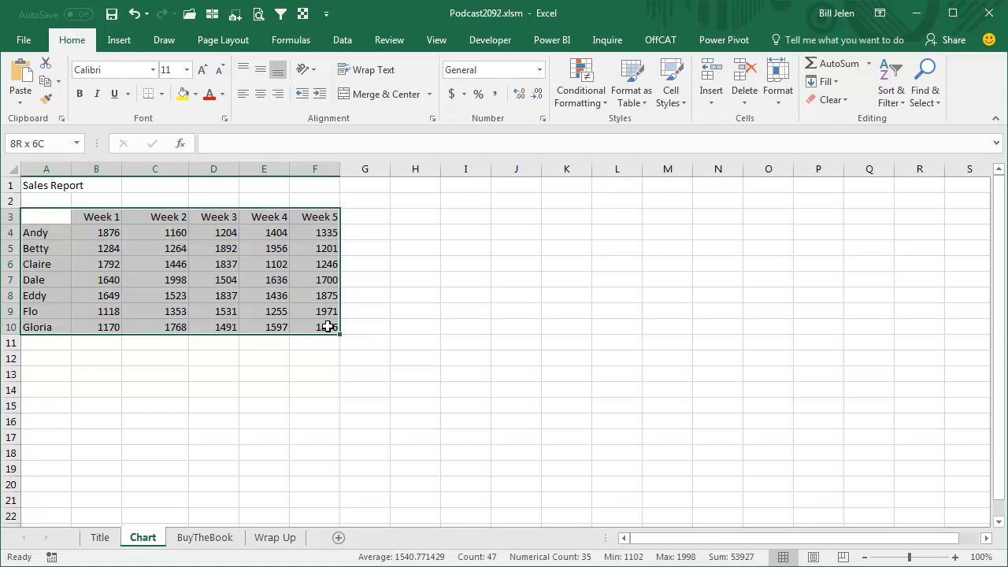
Insert a 2-D clustered column chart from the sales data in A3:F10 and place it beside the table, starting at column H
drag(327, 326, 327, 326)
click(115, 43)
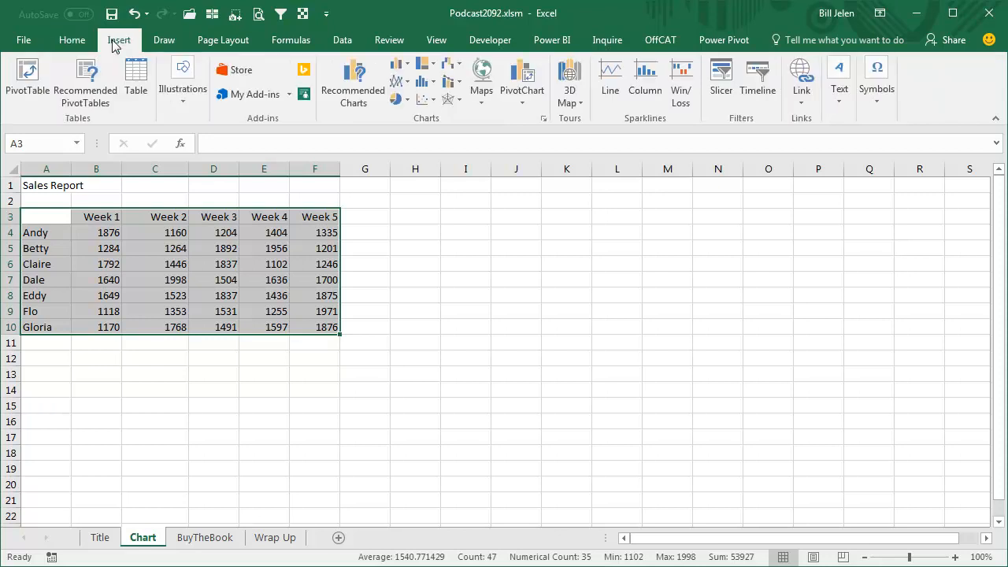
click(402, 64)
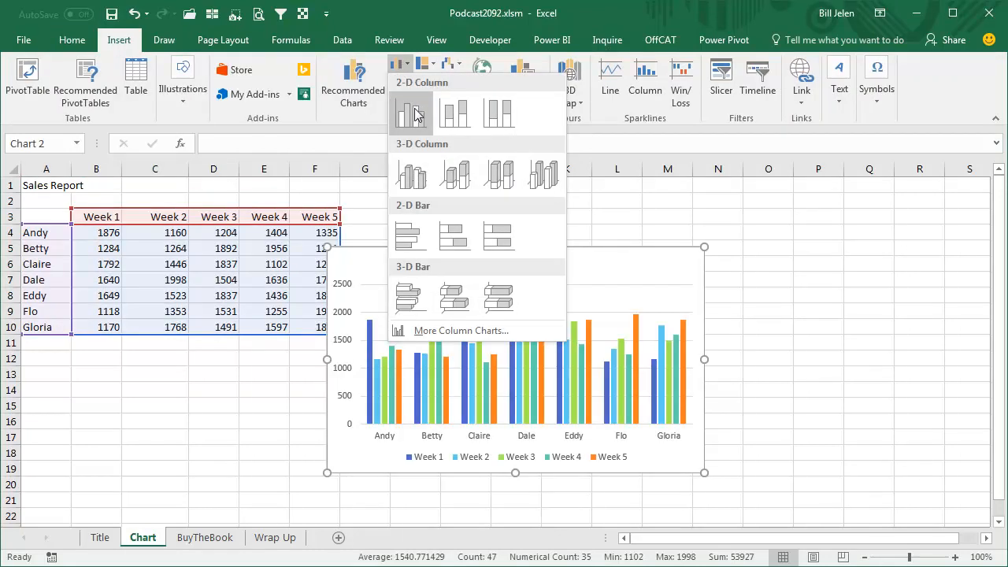
click(410, 113)
drag(428, 247, 500, 209)
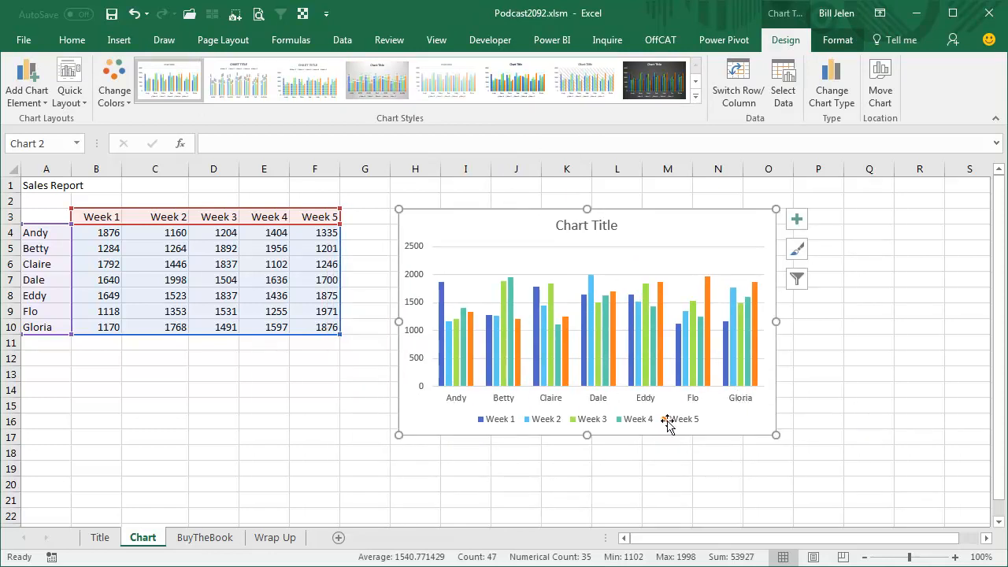
Switch the chart's rows and columns so the weeks form the categories, and collapse the ribbon
click(739, 82)
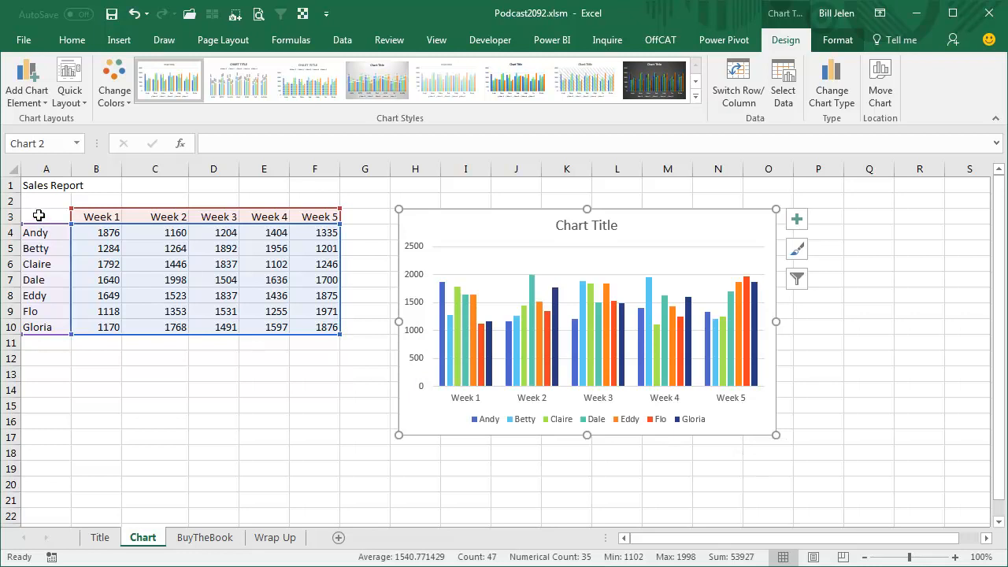
click(340, 41)
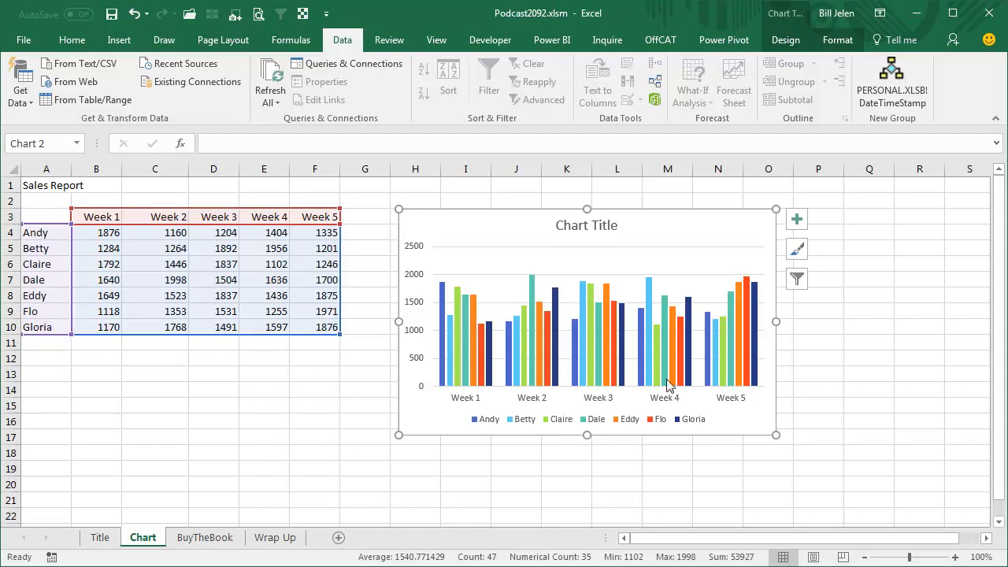
mouse_move(657, 386)
key(alt+F11)
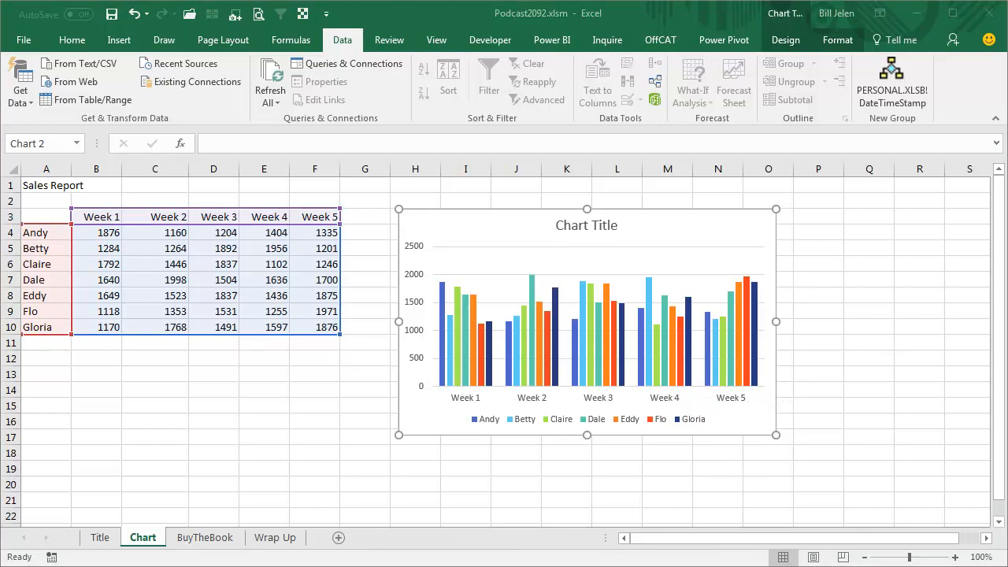
click(996, 119)
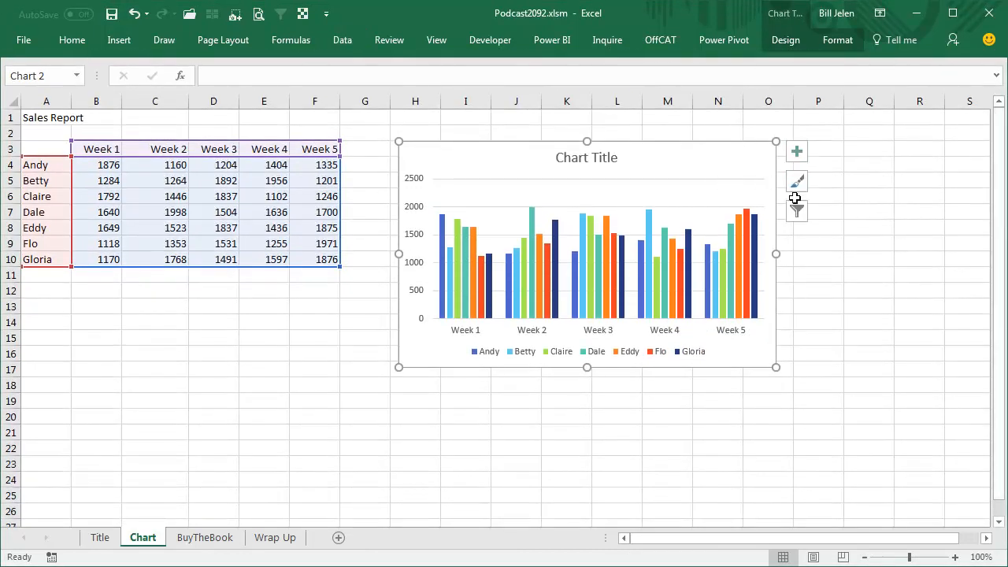
Filter the chart to the row 4 series alone, and finally to the row 6 series alone with all weeks included
click(795, 212)
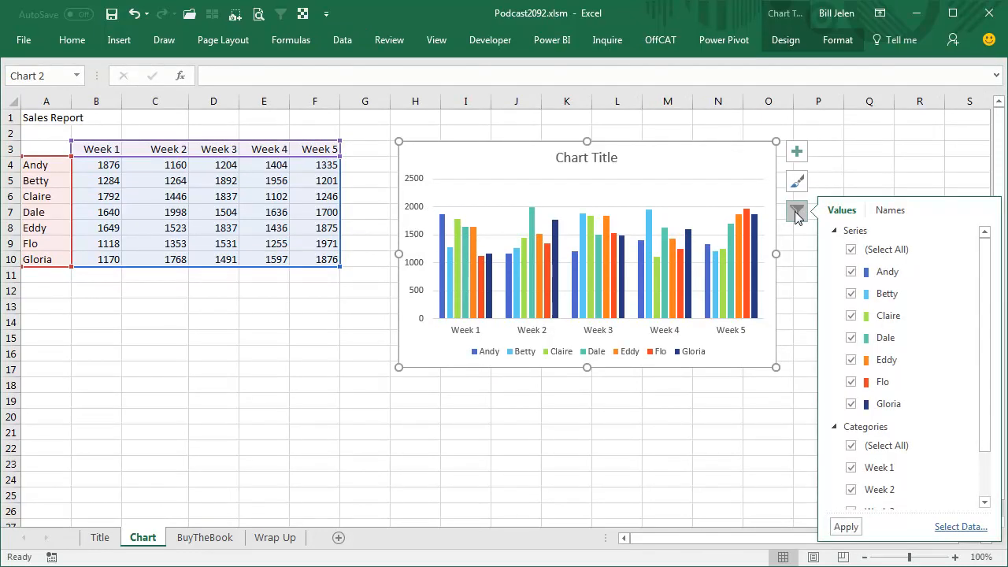
click(851, 250)
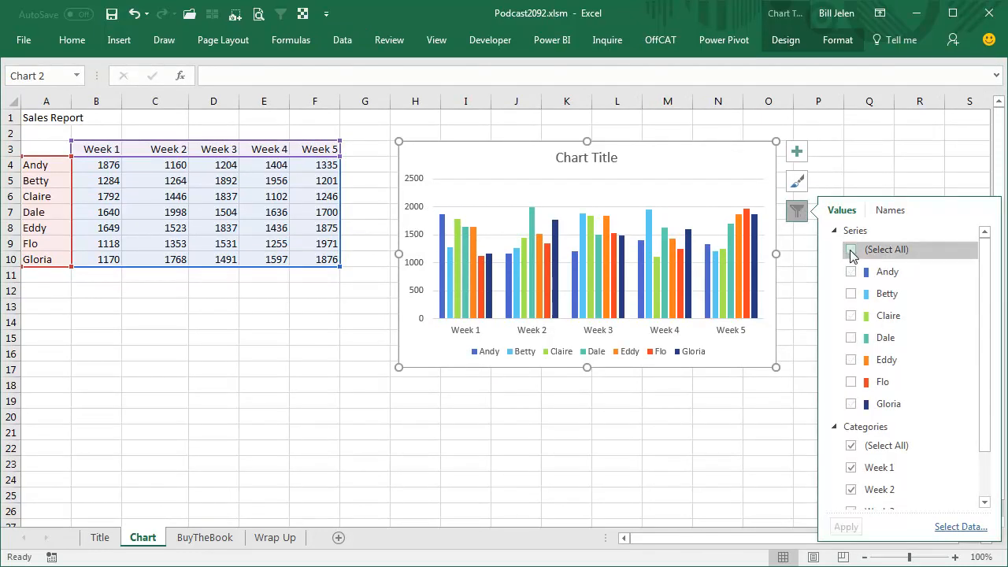
click(851, 272)
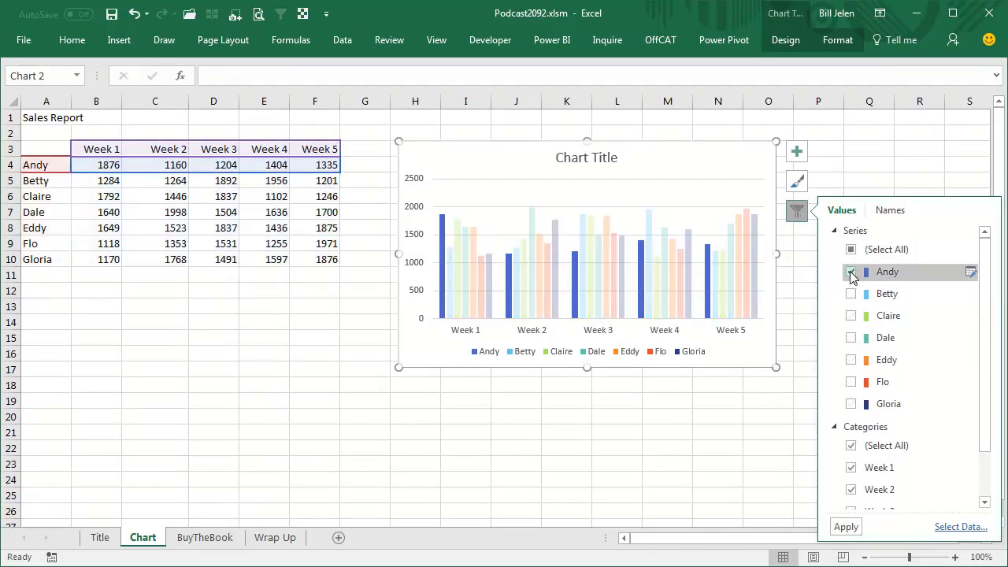
click(846, 527)
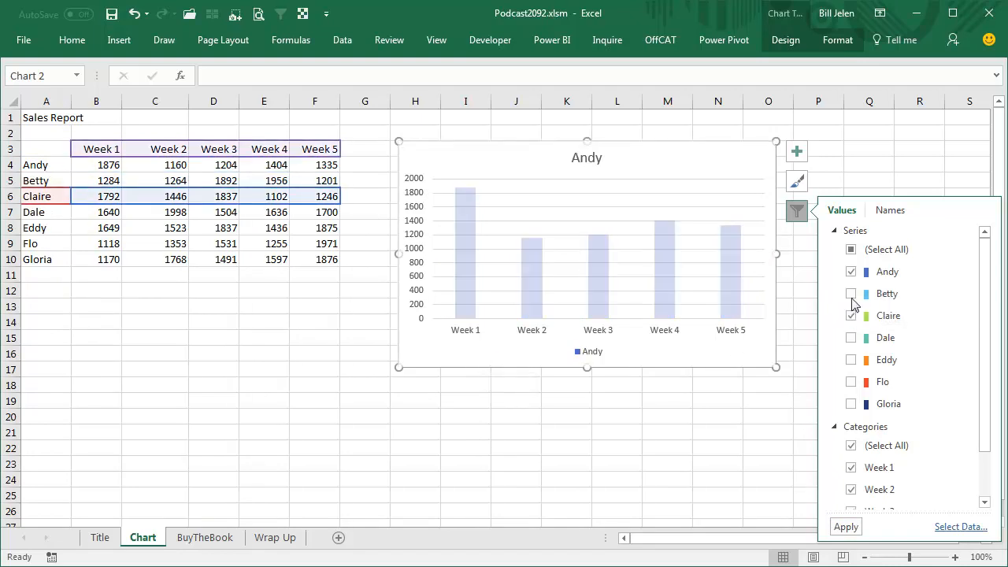
click(846, 527)
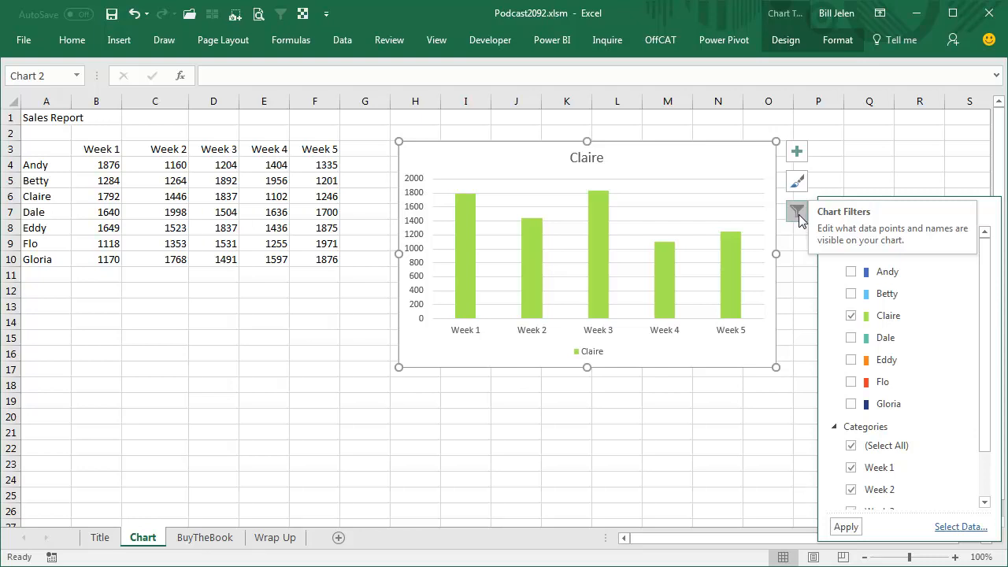
Apply the All Caps font effect to the chart title, after reviewing the character spacing options
click(589, 160)
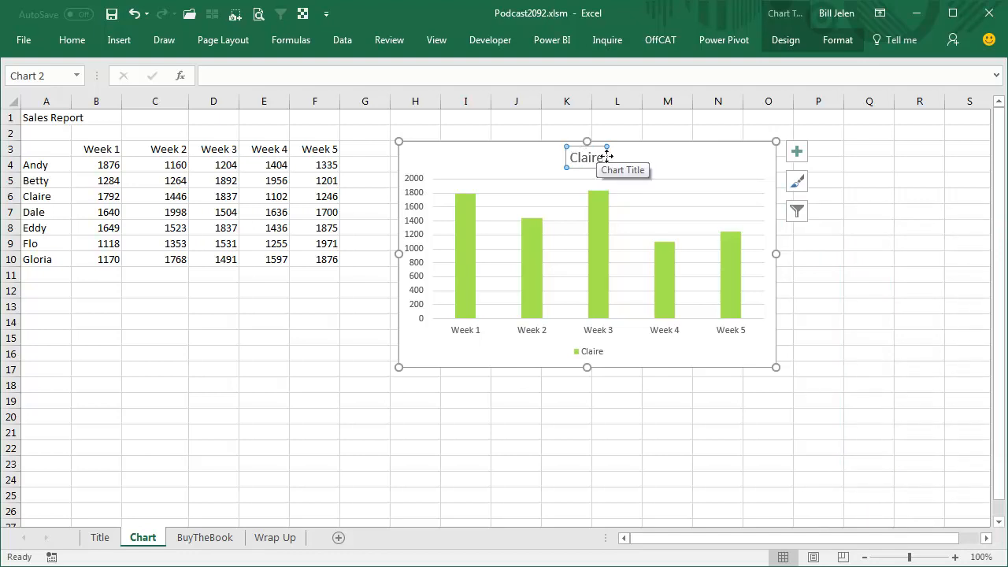
click(72, 40)
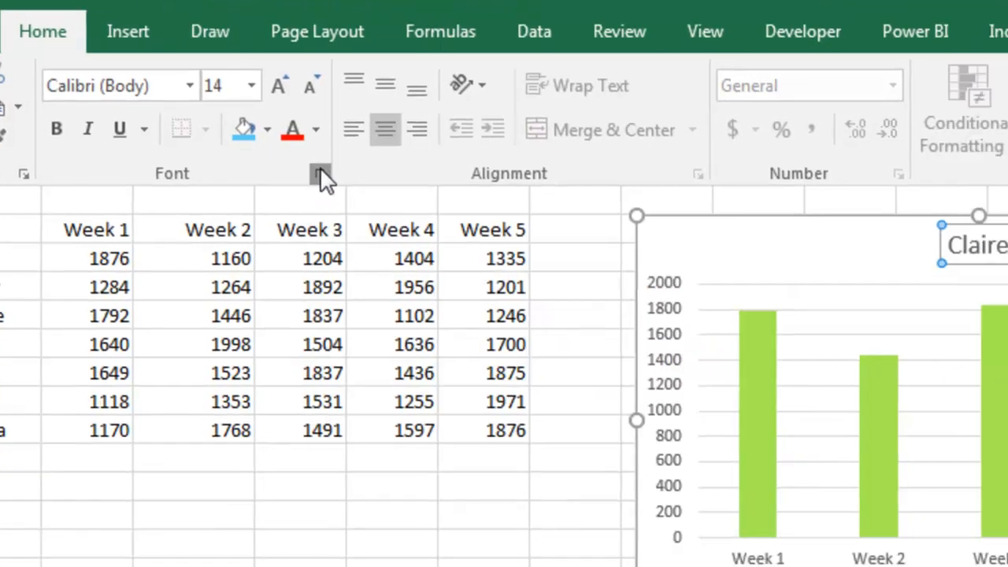
click(408, 214)
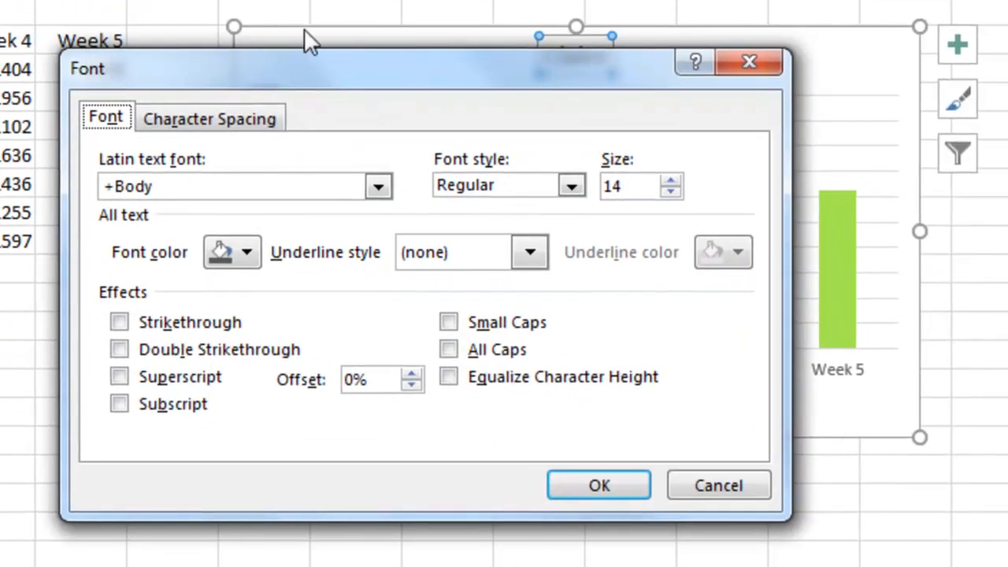
click(245, 126)
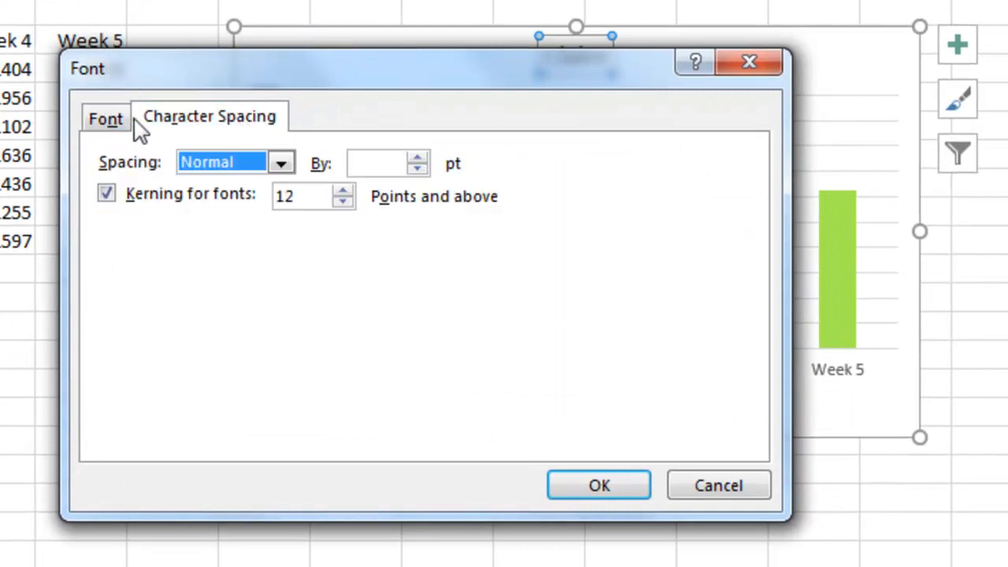
click(104, 128)
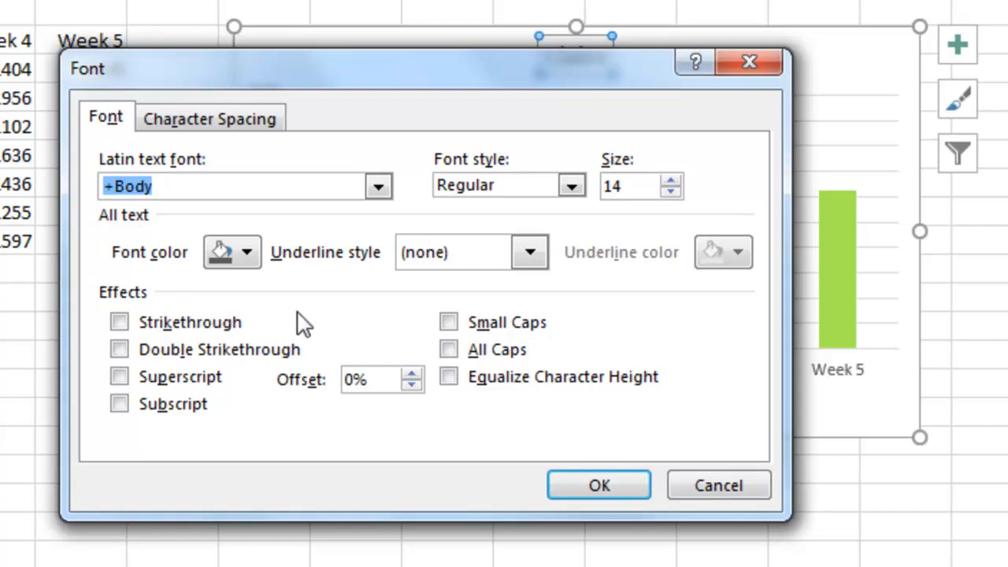
drag(358, 83, 112, 105)
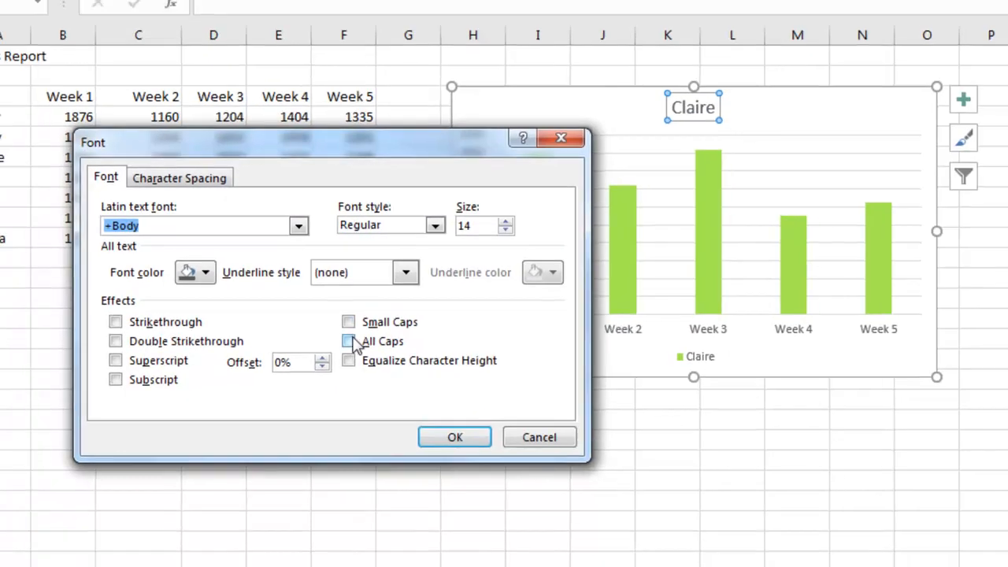
click(187, 369)
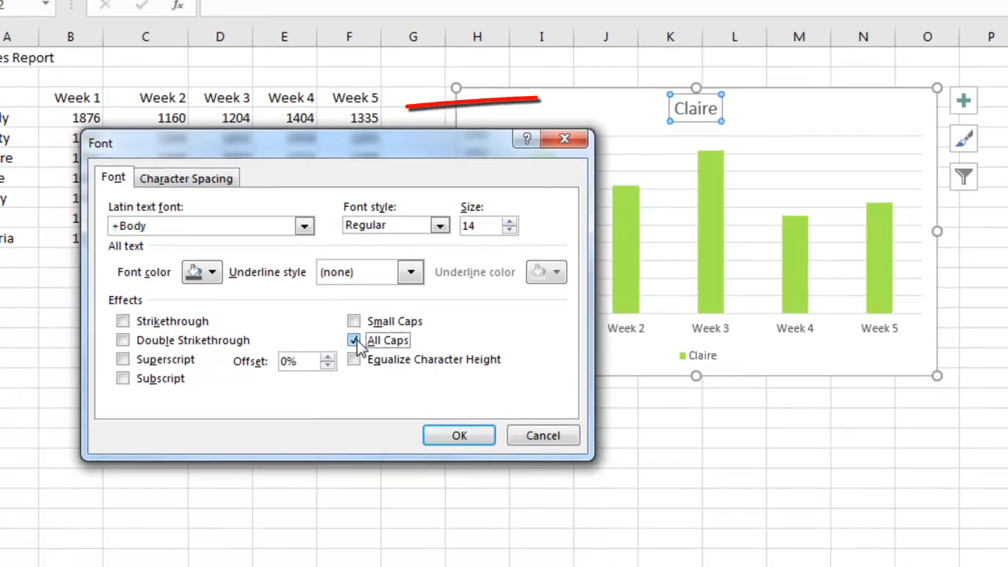
click(459, 436)
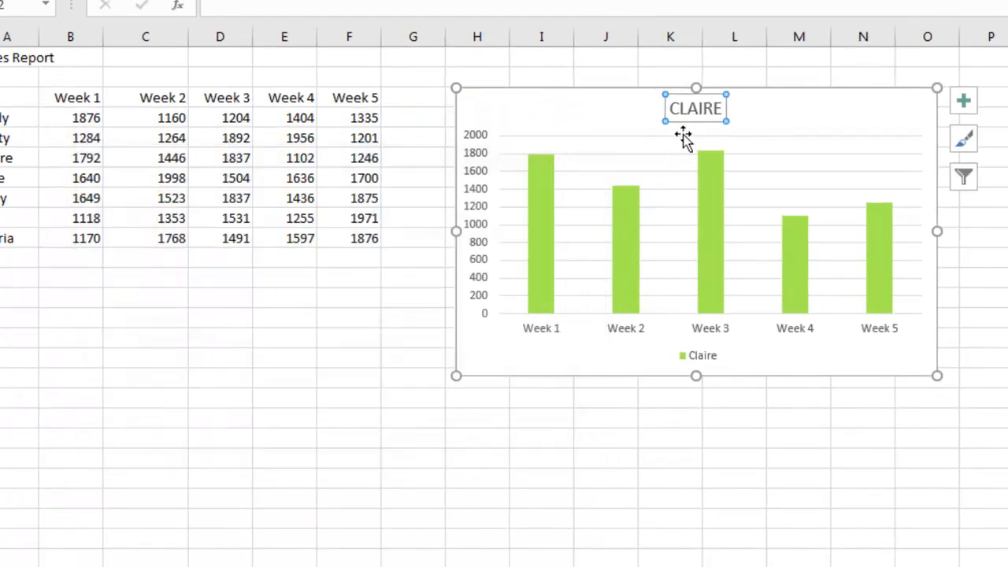
Replace the chart title's All Caps effect with Small Caps
click(93, 1)
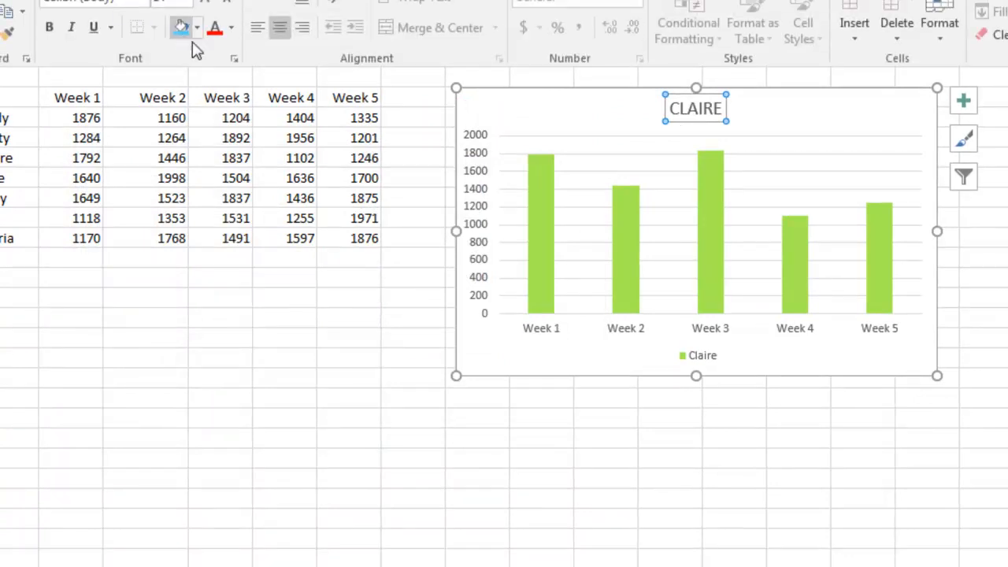
click(235, 63)
click(607, 295)
click(608, 314)
click(606, 294)
click(710, 409)
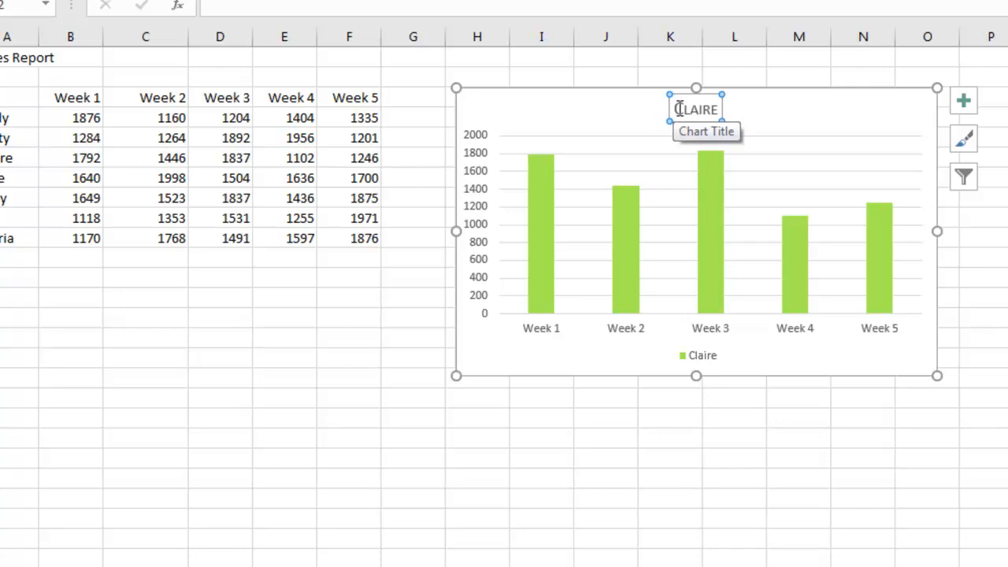
Turn on Equalize Character Height for the chart title and turn off Small Caps
click(31, 0)
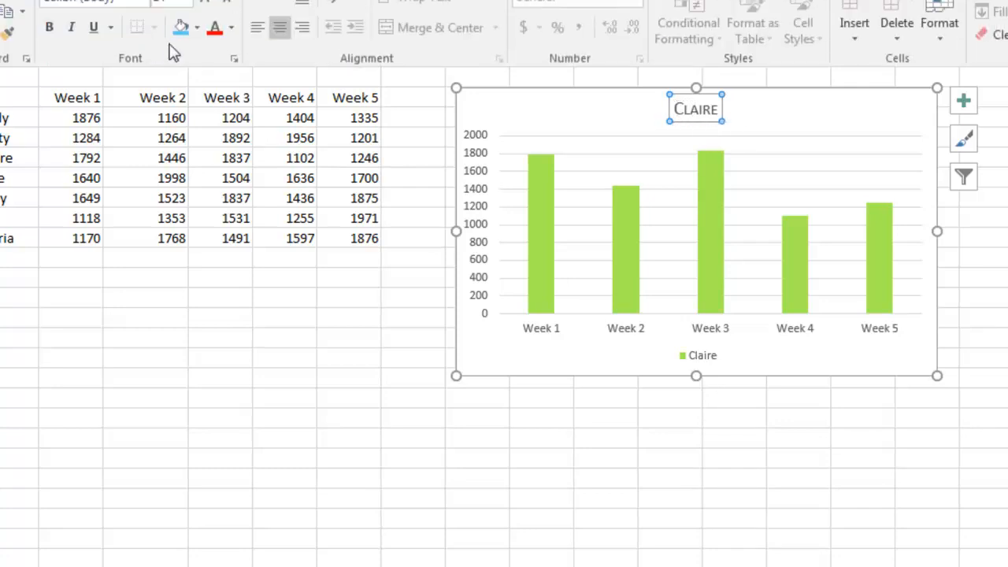
click(234, 58)
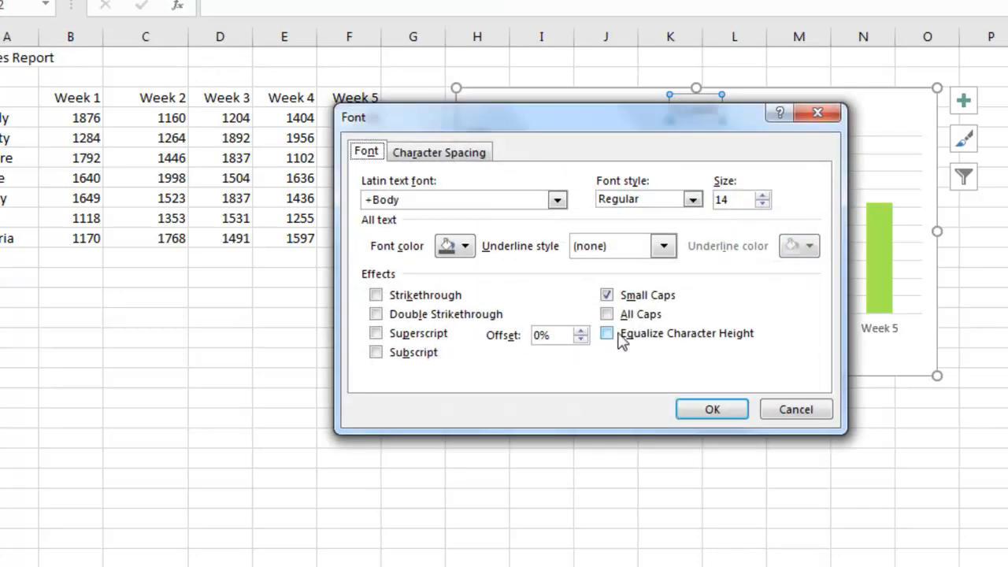
click(607, 334)
click(606, 295)
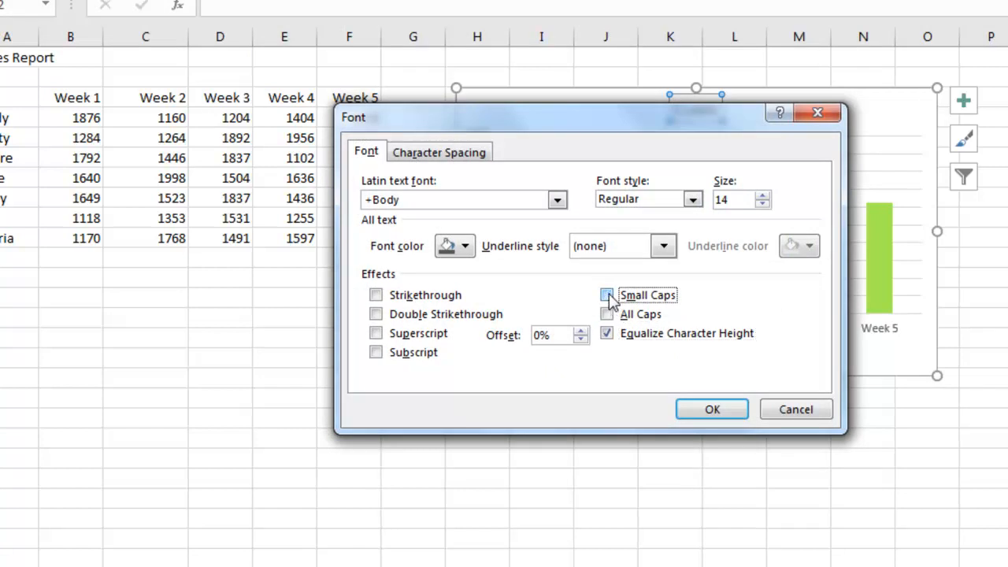
click(709, 411)
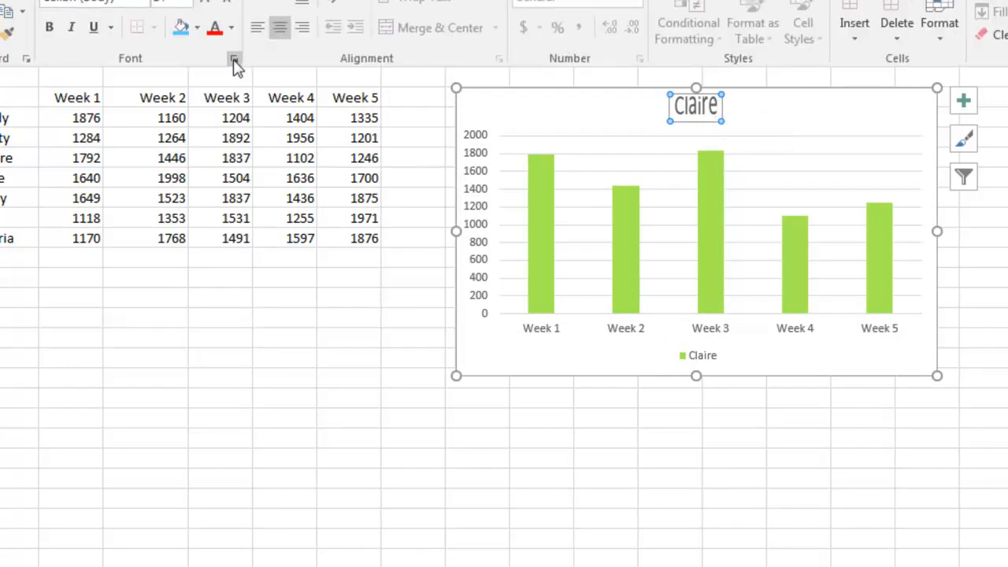
Give the chart title the All Caps and Double Strikethrough effects, and turn off Equalize Character Height
click(234, 68)
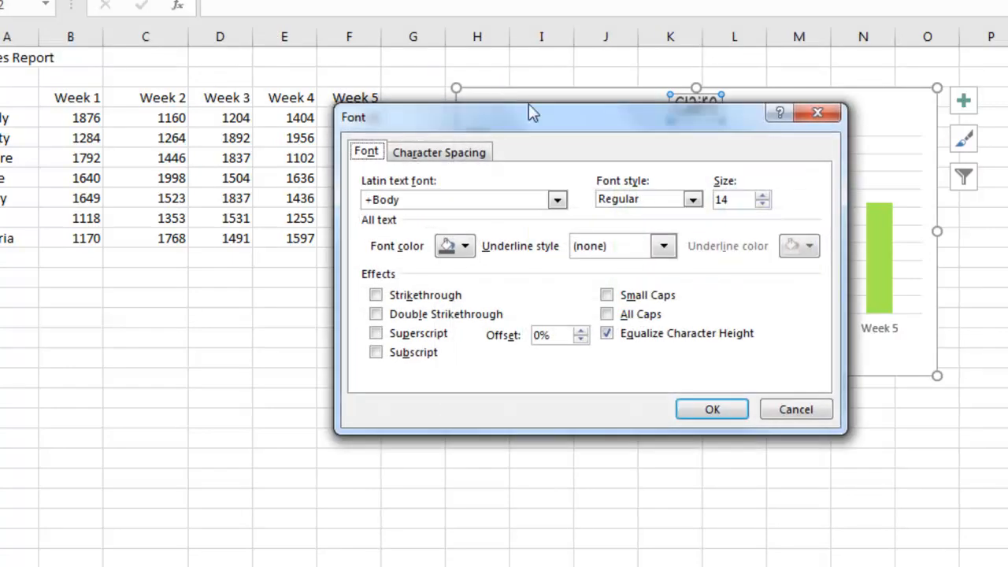
click(607, 314)
click(608, 334)
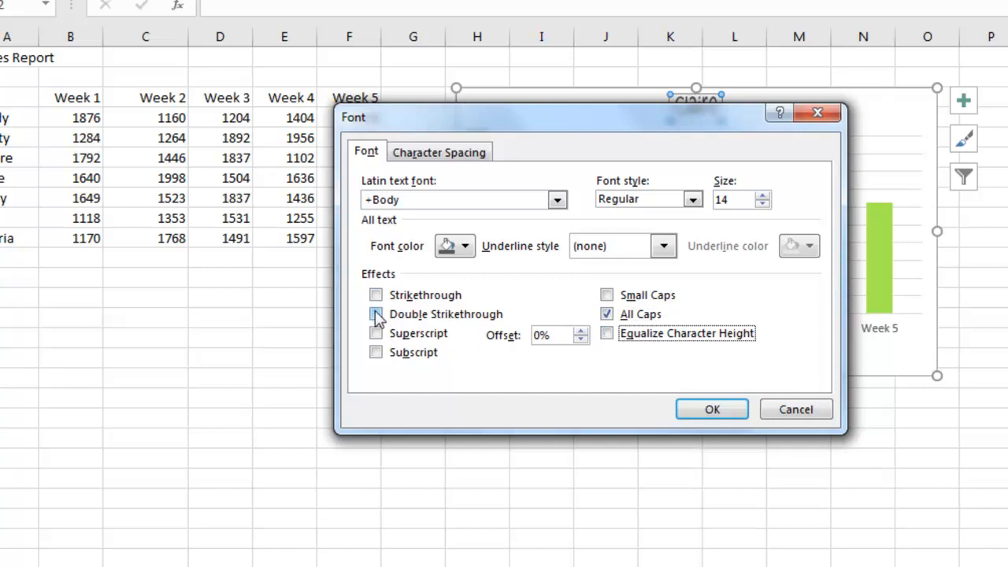
click(376, 315)
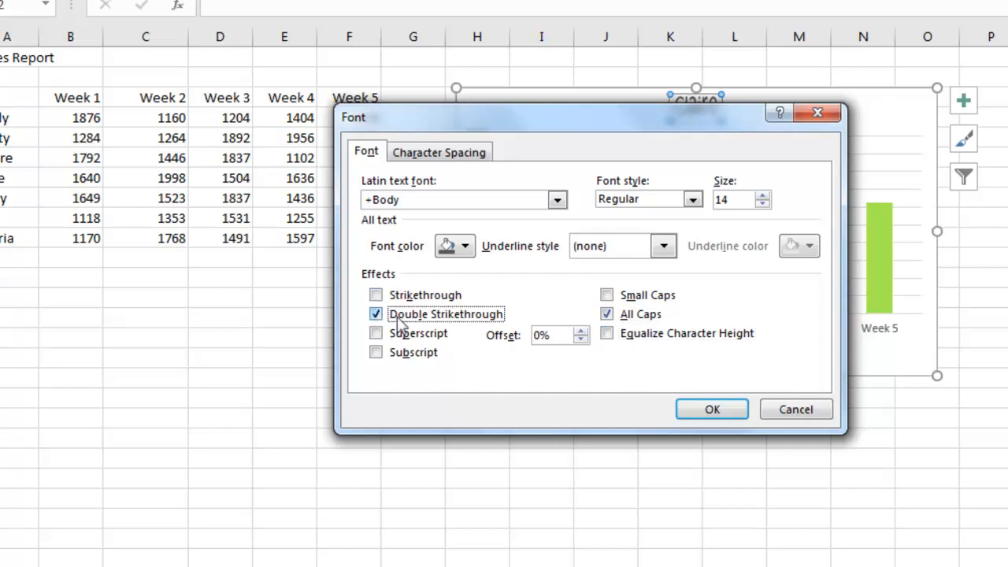
click(682, 408)
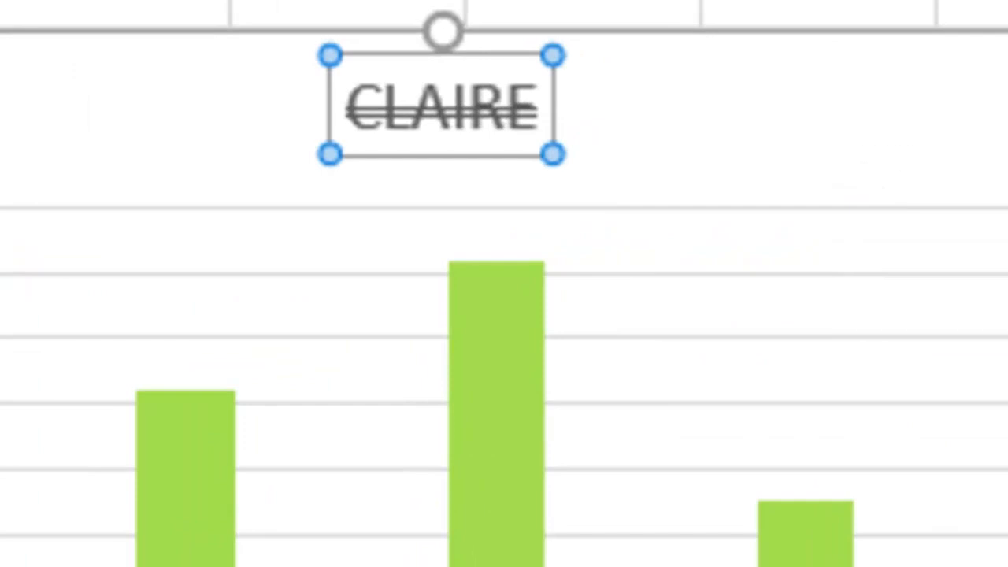
Preview the chart style gallery, including Style 3, and apply the second chart style to the column chart
click(617, 111)
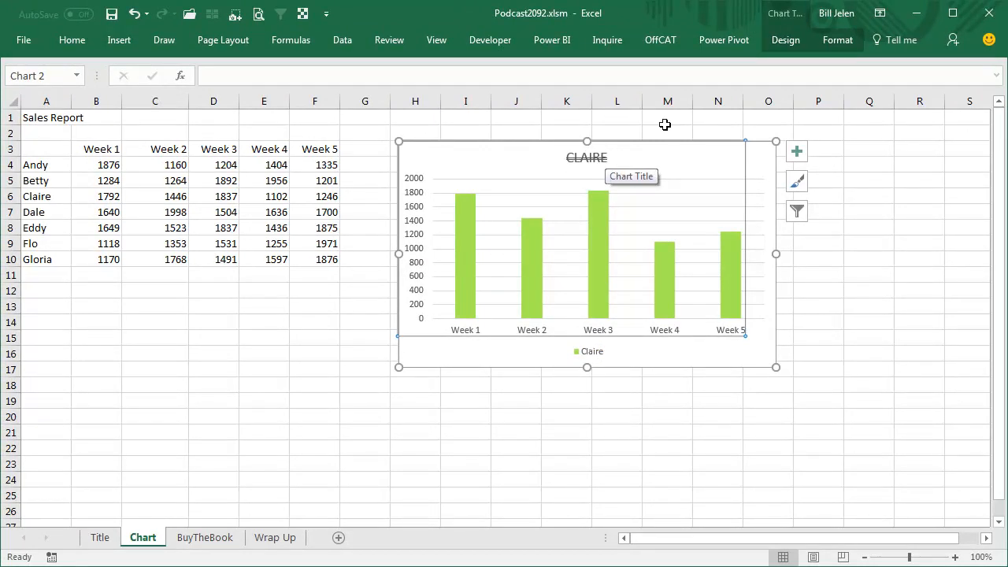
click(786, 40)
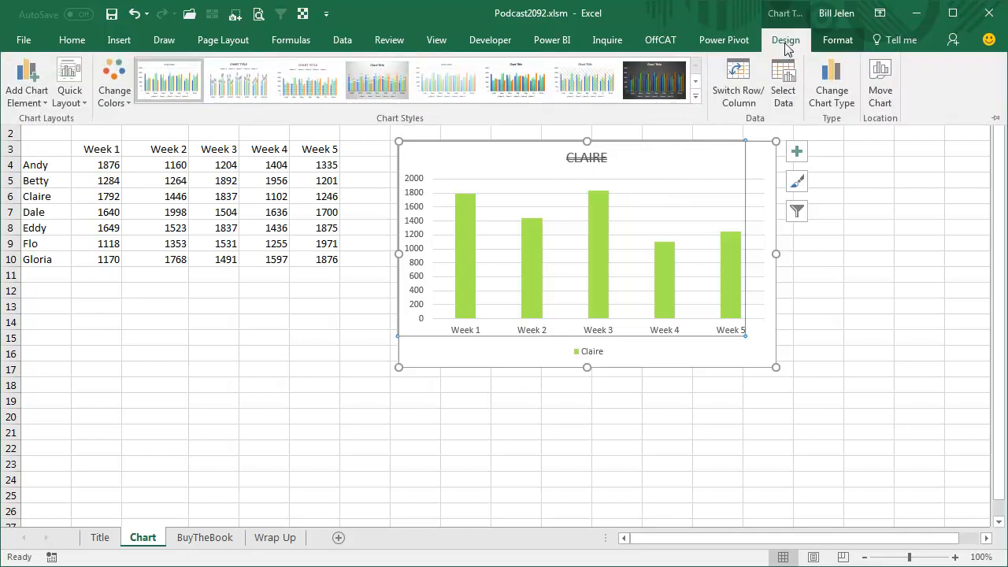
click(695, 95)
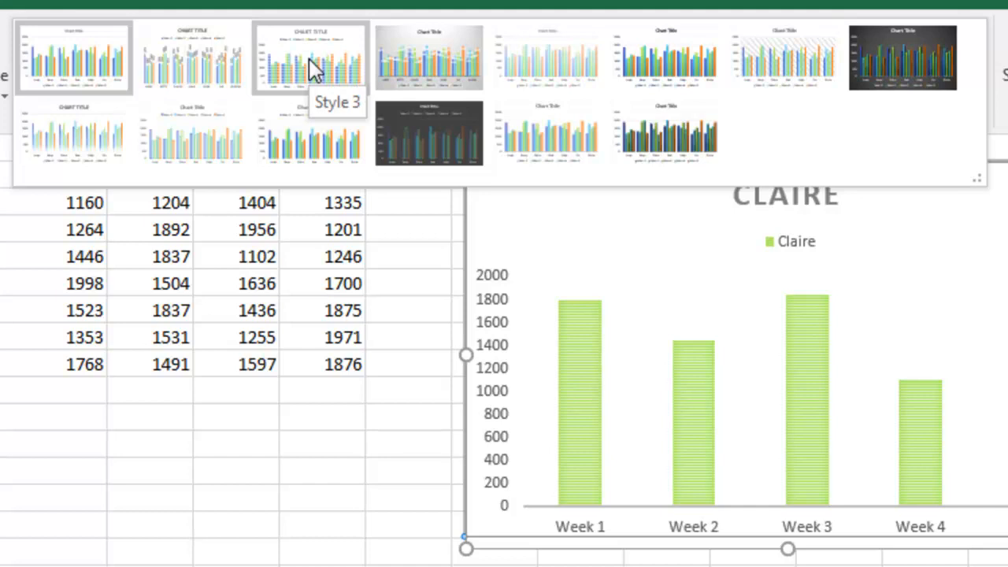
key(Escape)
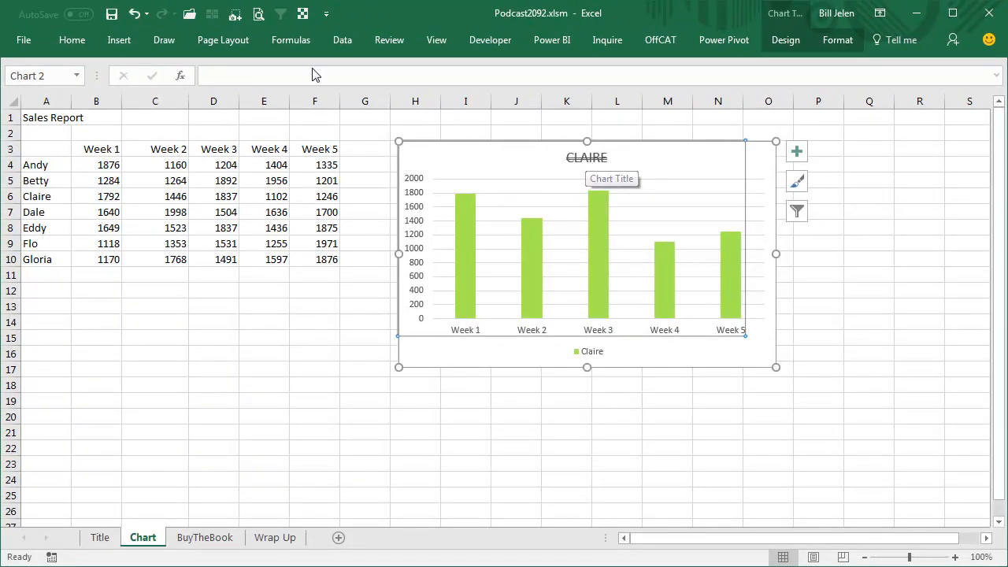
click(791, 42)
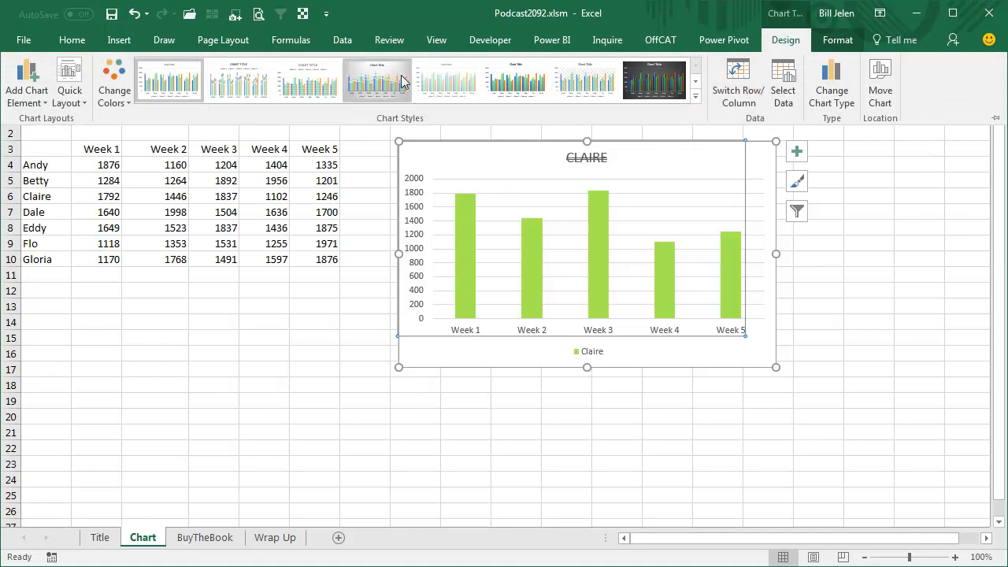
click(253, 89)
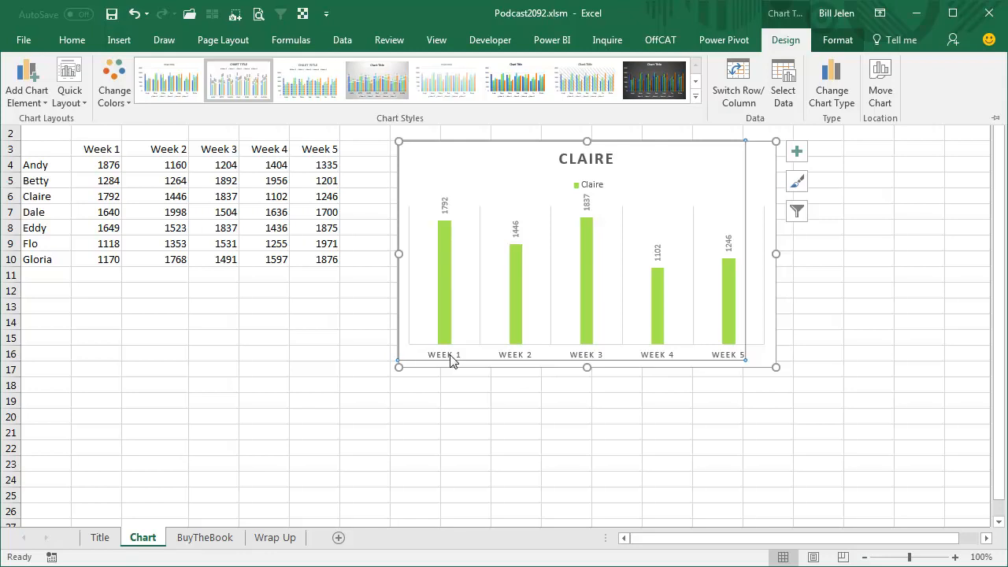
Examine the chart title's font effects and character spacing settings without changing them
click(581, 160)
click(595, 159)
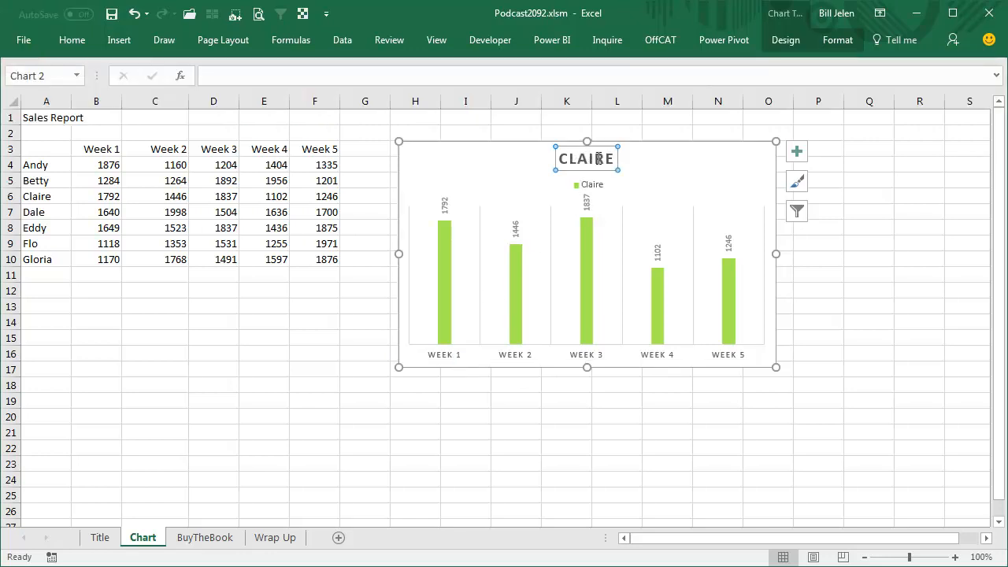
click(72, 41)
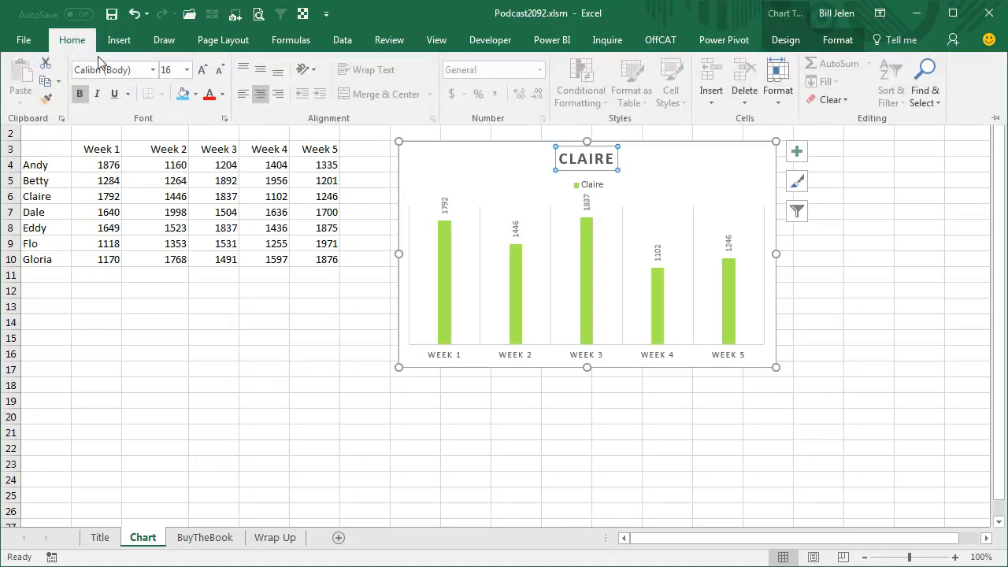
click(224, 119)
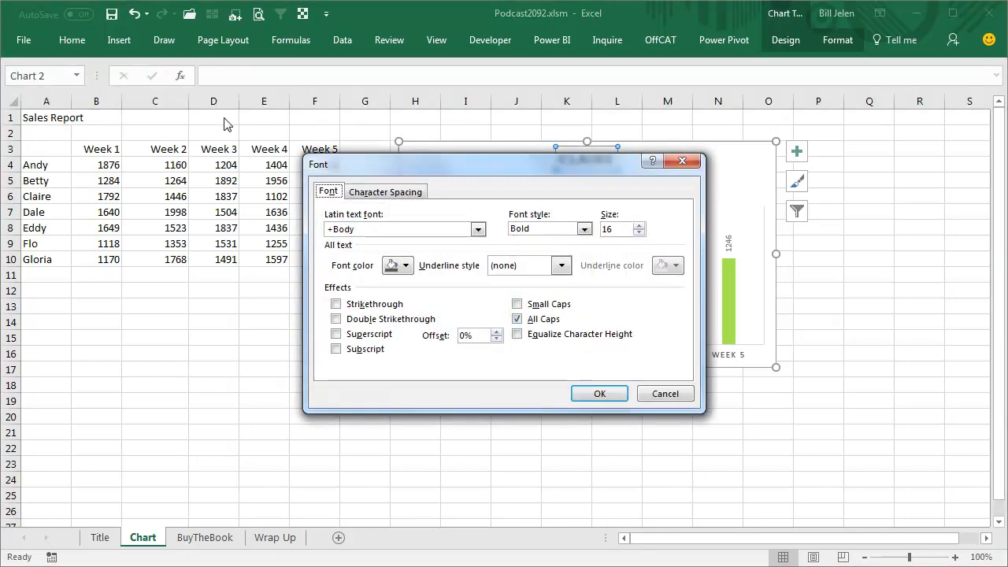
click(399, 194)
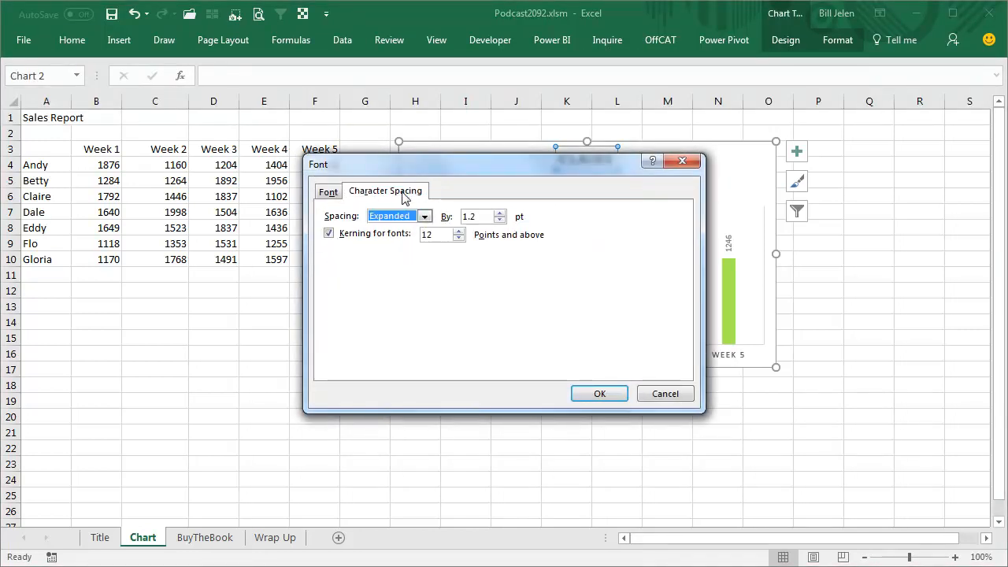
click(330, 194)
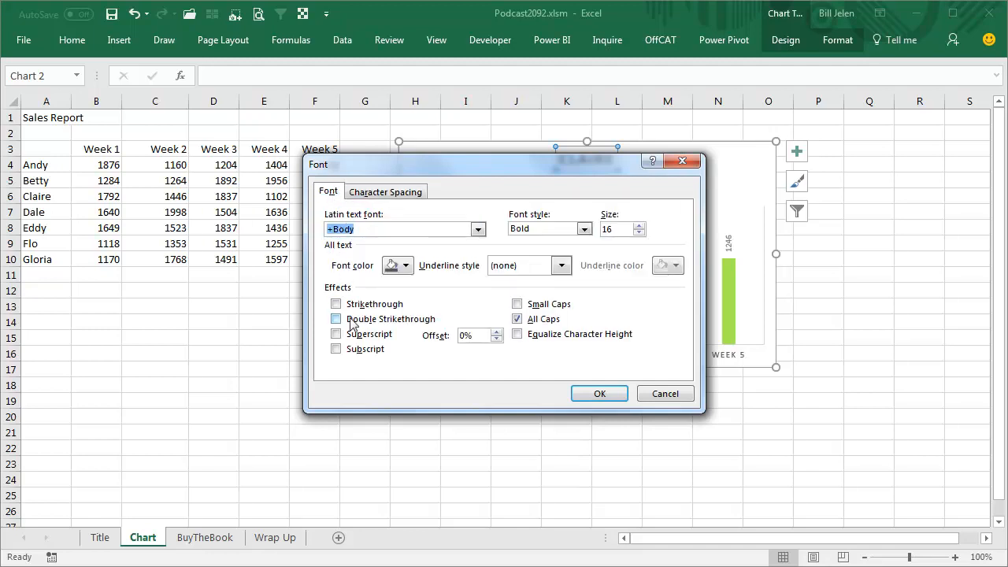
click(667, 394)
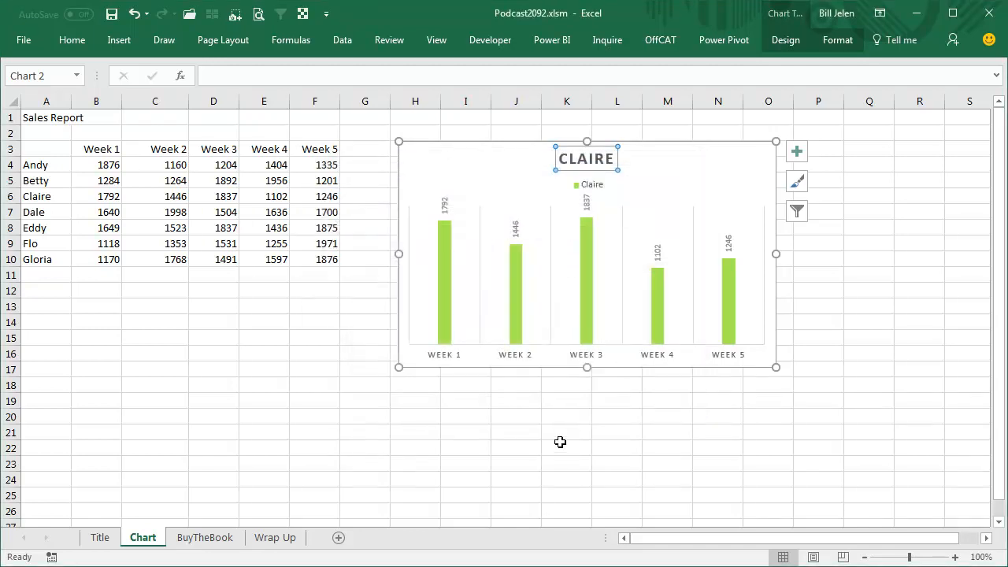
View the BuyTheBook worksheet and the episode topics on the Wrap Up worksheet
click(228, 541)
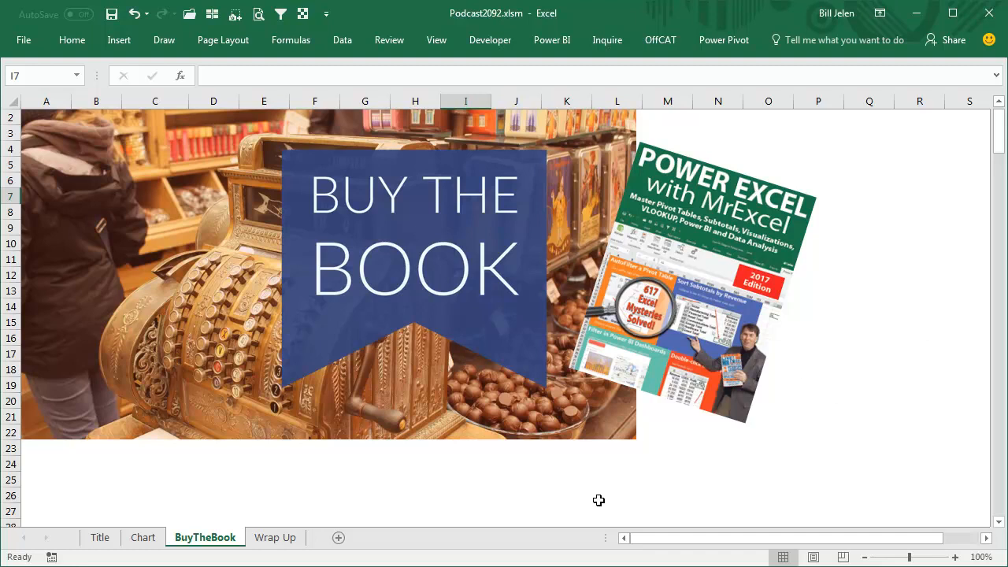
click(276, 539)
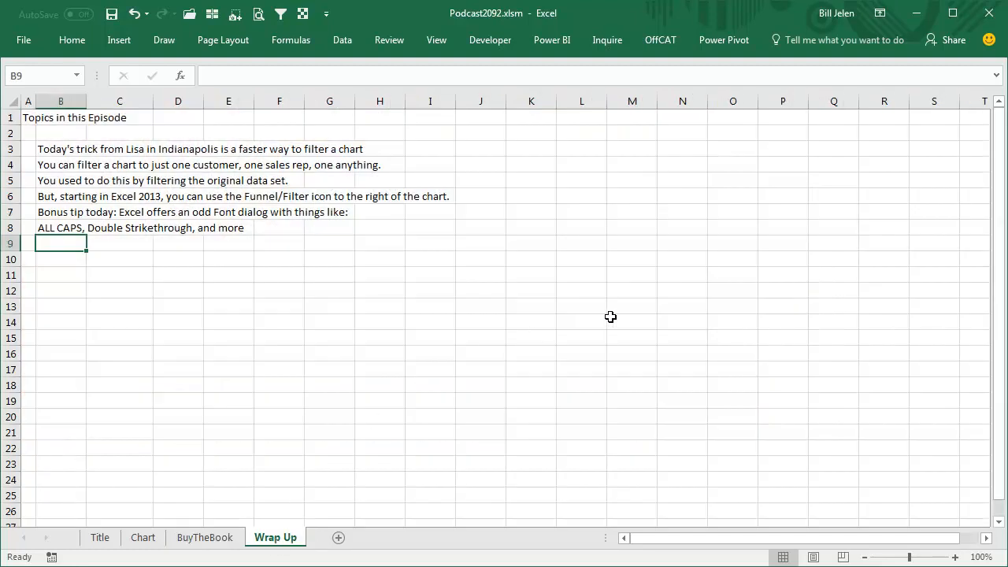